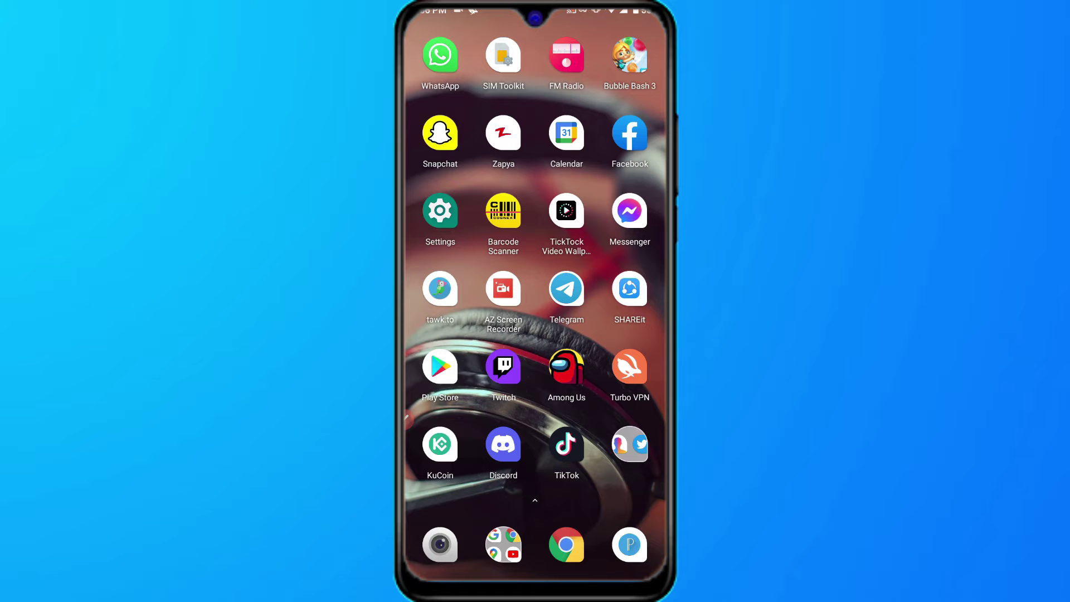
Launch TikTok and move from the video feed to your own profile page.
left_click(566, 446)
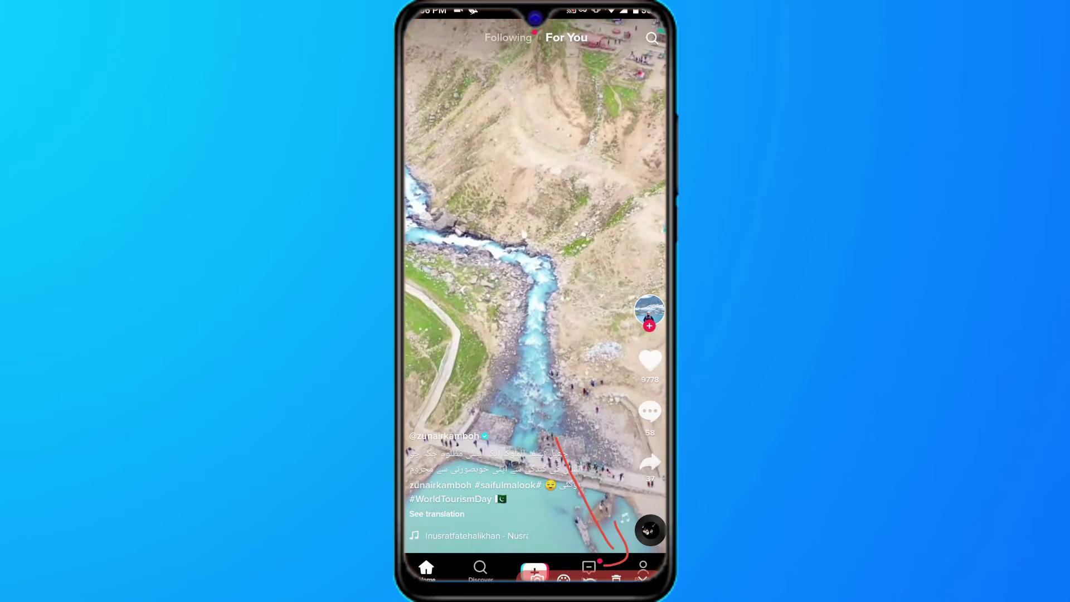
left_click(642, 568)
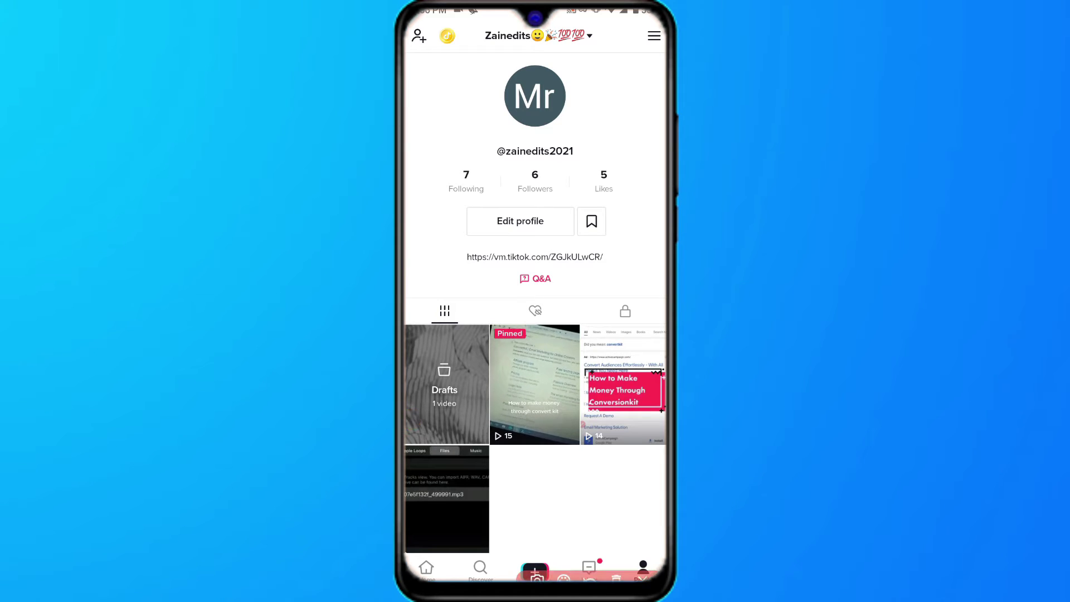
left_click_drag(598, 155, 652, 67)
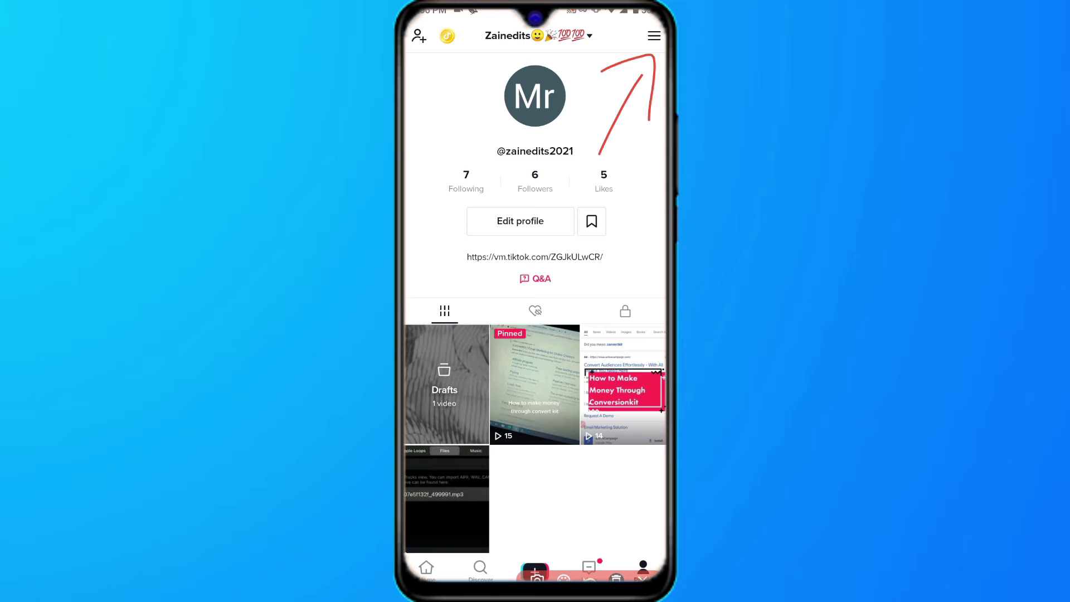
Open Settings and privacy and scroll down to SUPPORT's Report a Problem entry.
left_click(654, 35)
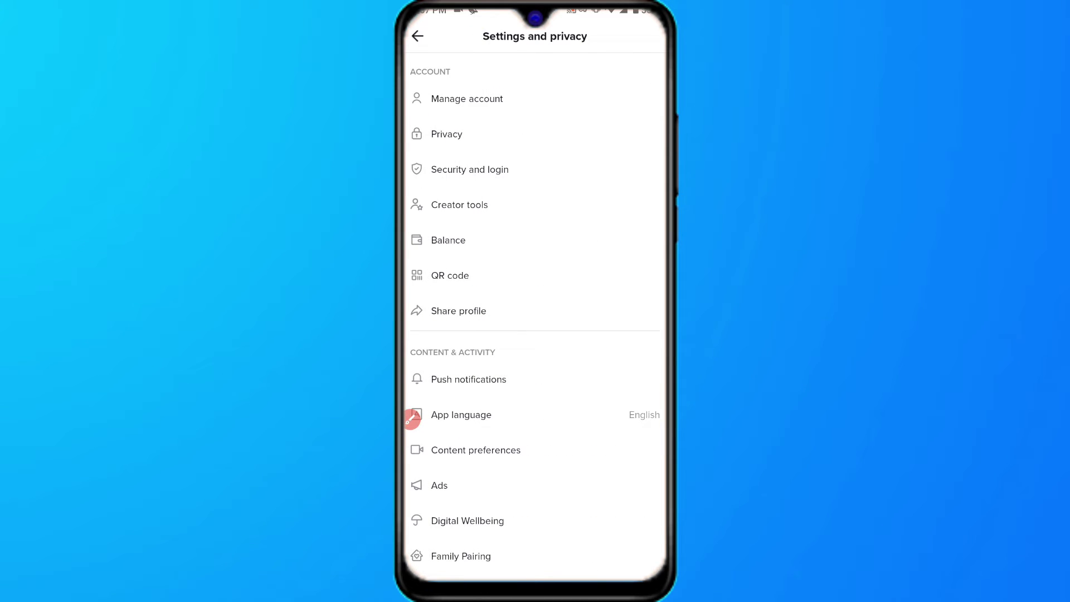
scroll(536, 334, "down", 5)
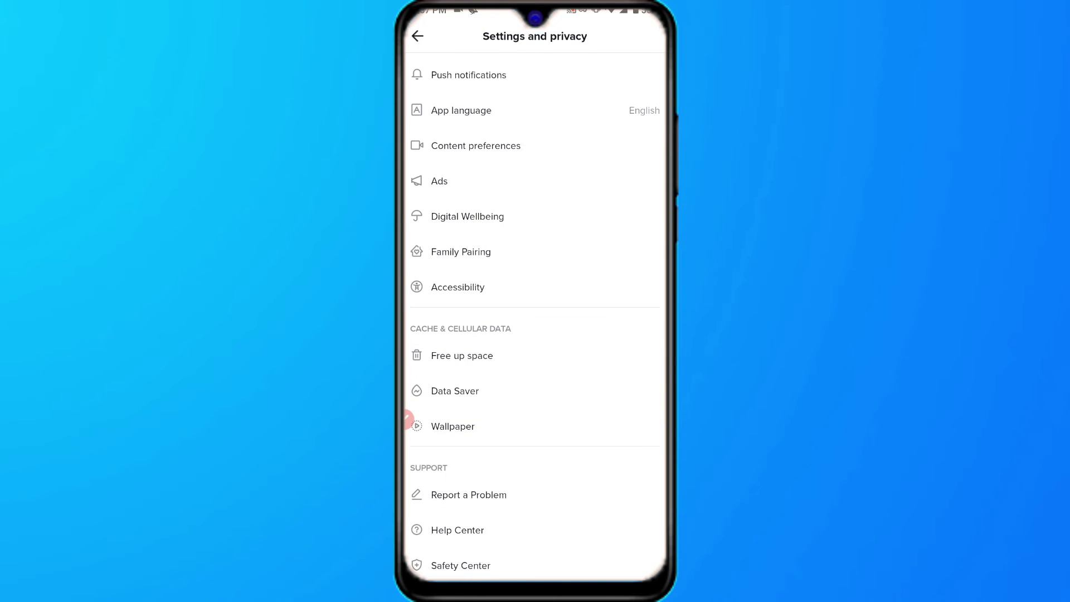
scroll(535, 335, "down", 3)
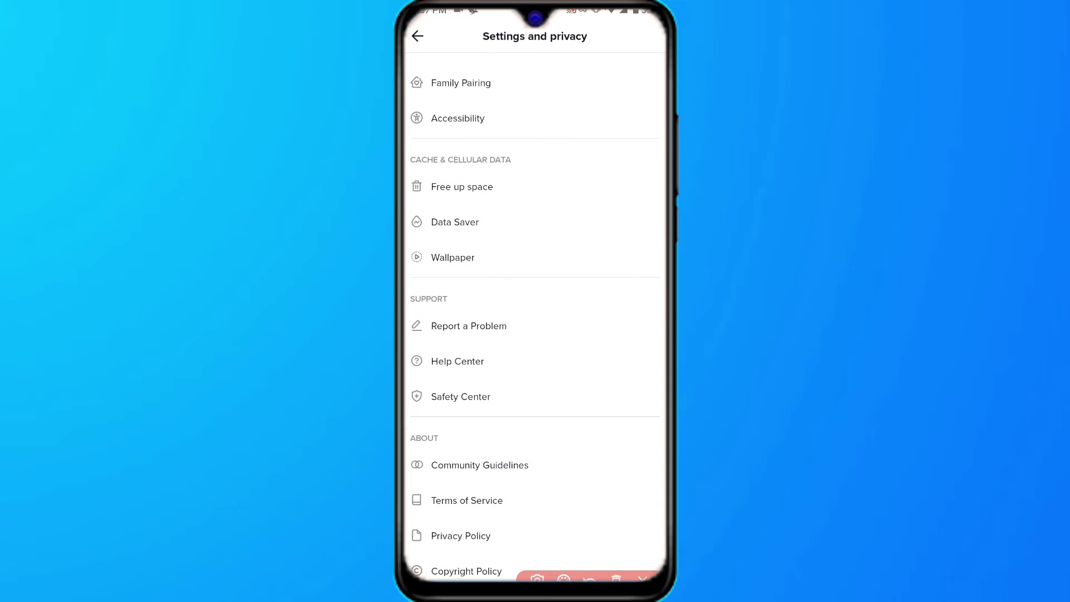
left_click_drag(444, 343, 410, 300)
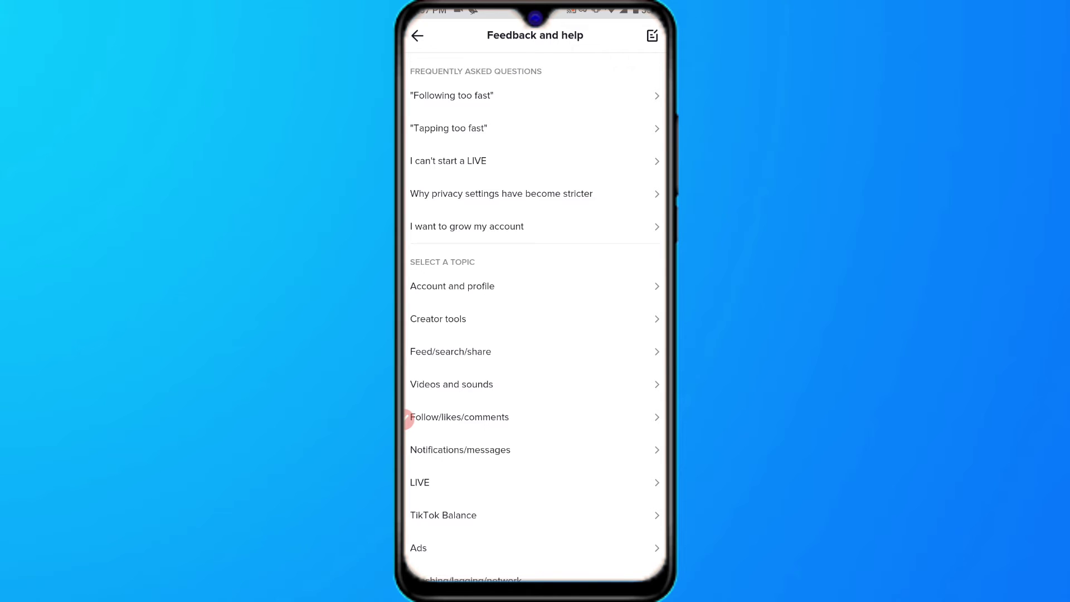
Open Your feedback, showing one closed report about being unable to go live.
mouse_move(603, 111)
left_mouse_down()
mouse_move(641, 51)
mouse_move(639, 100)
left_mouse_up()
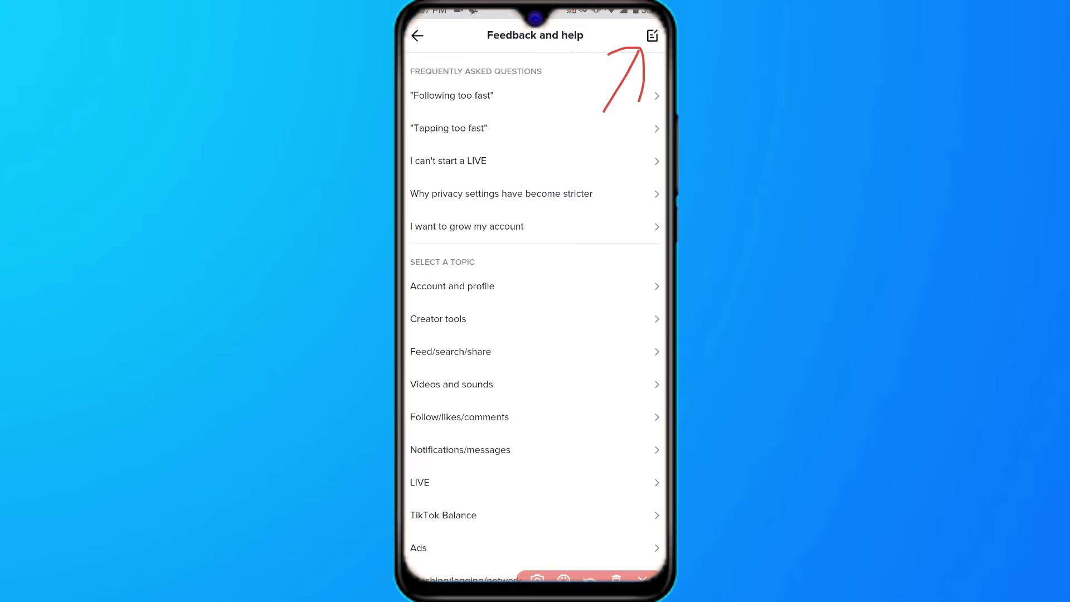
left_click(617, 577)
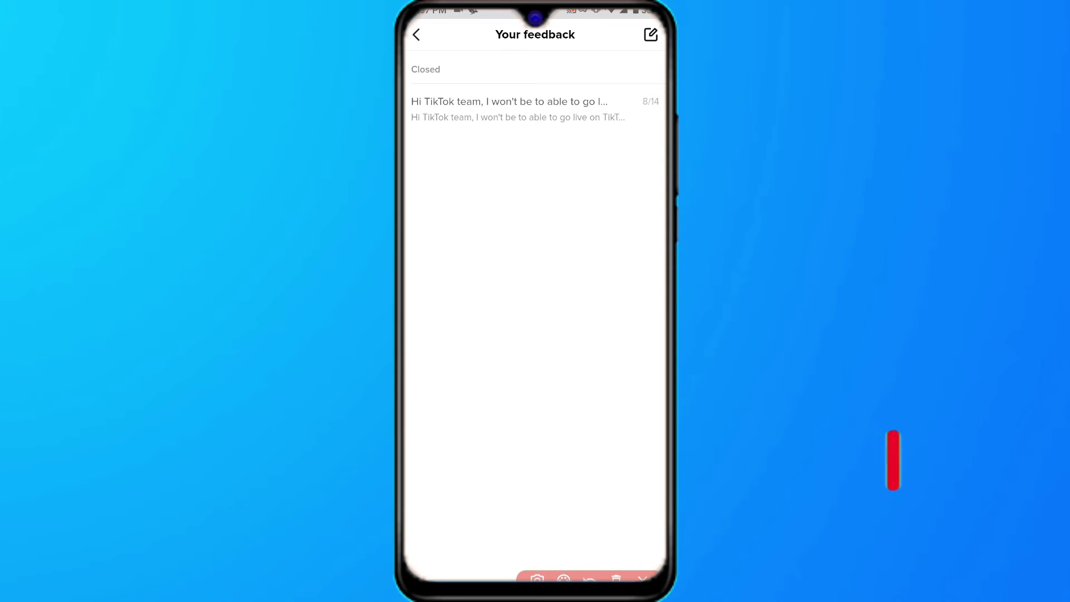
Open a blank Report a problem form from the Your feedback page.
mouse_move(621, 99)
left_mouse_down()
mouse_move(646, 55)
mouse_move(647, 84)
left_mouse_up()
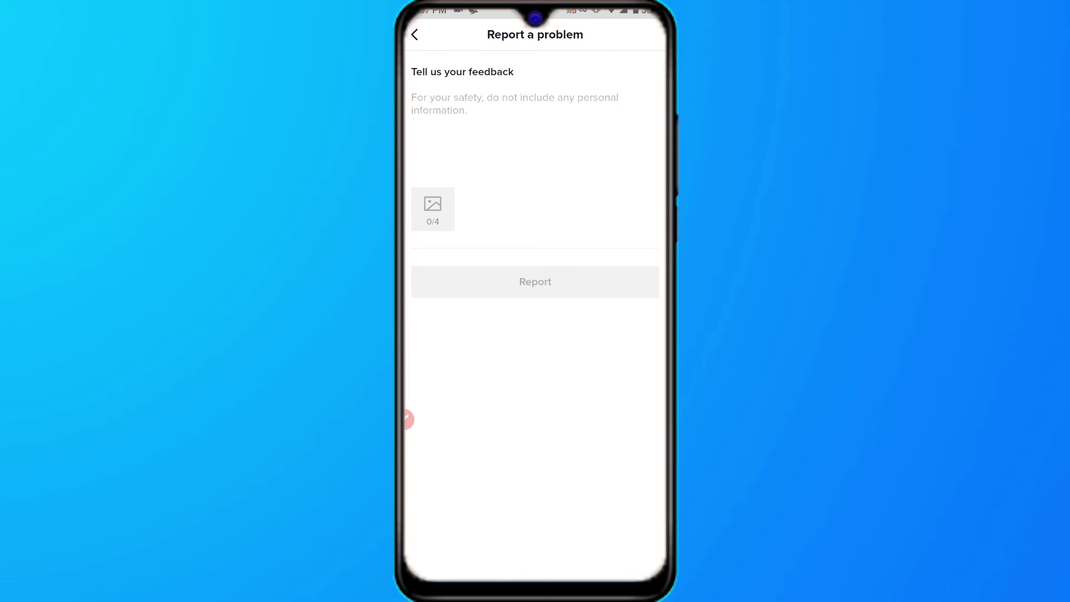
left_click(514, 104)
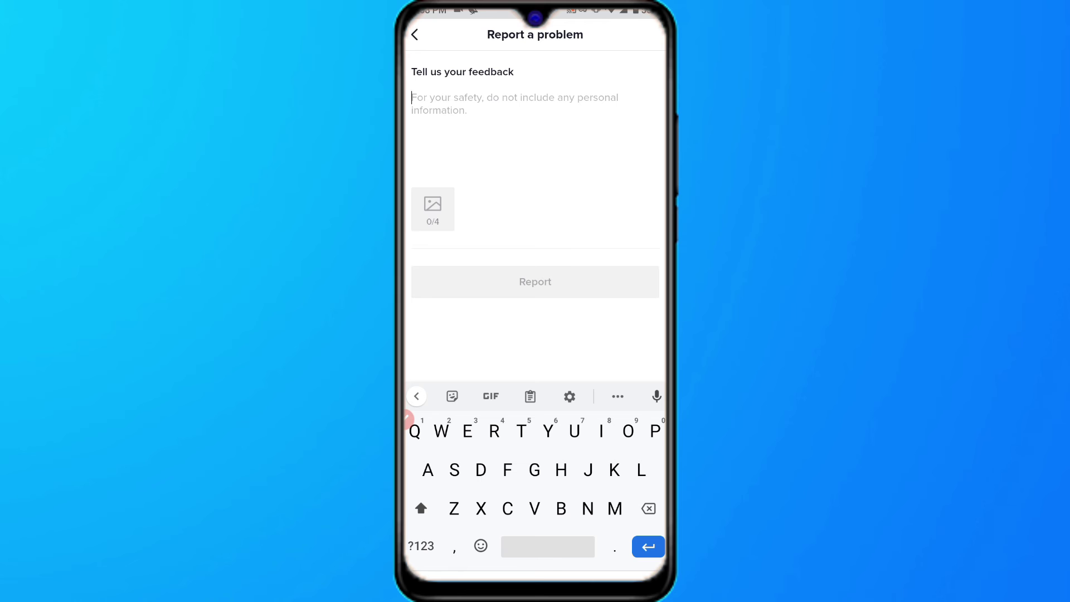
left_click_drag(455, 216, 617, 155)
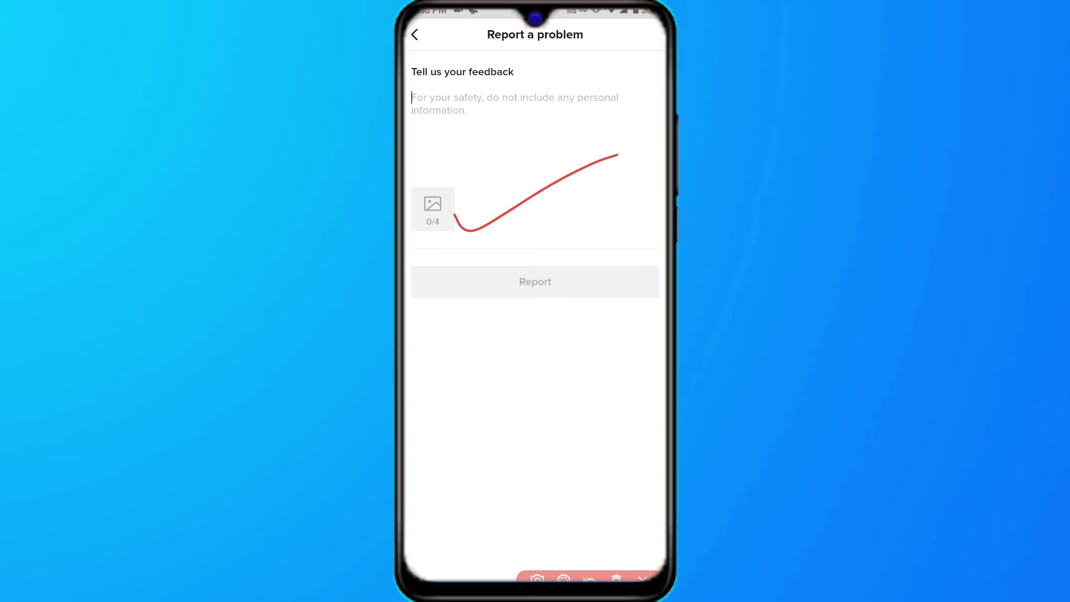
left_click_drag(509, 267, 485, 313)
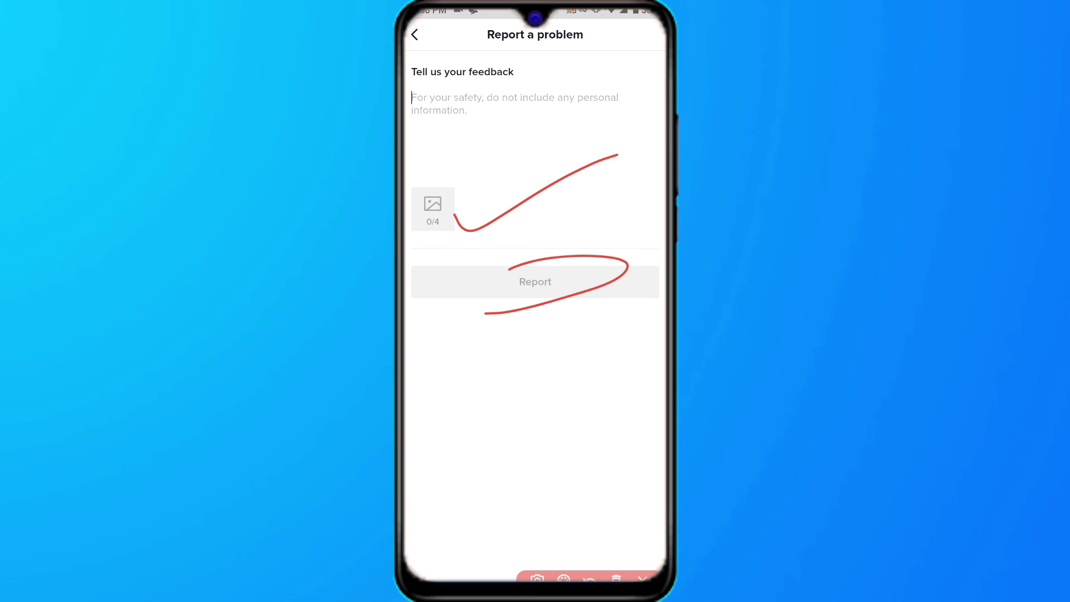